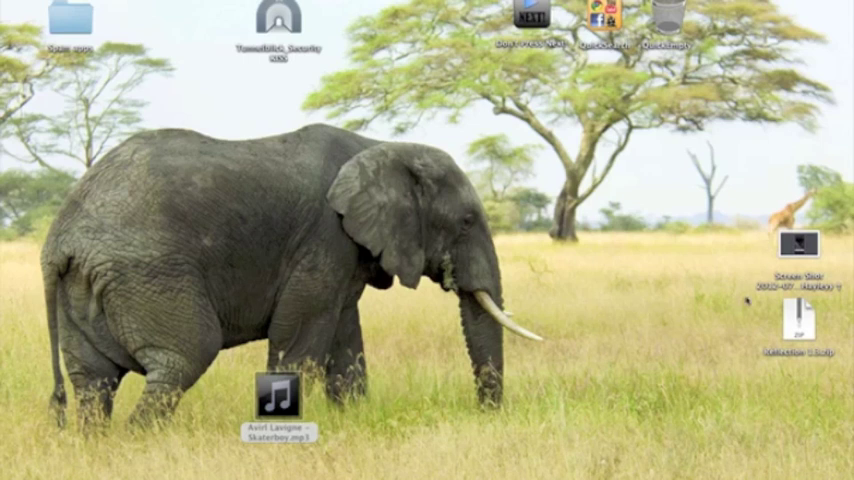
# - Select and deselect Reflection 1.3.zip in Finder, then check which Wi-Fi network the Mac uses
pyautogui.moveTo(746, 300); pyautogui.dragTo(840, 362)
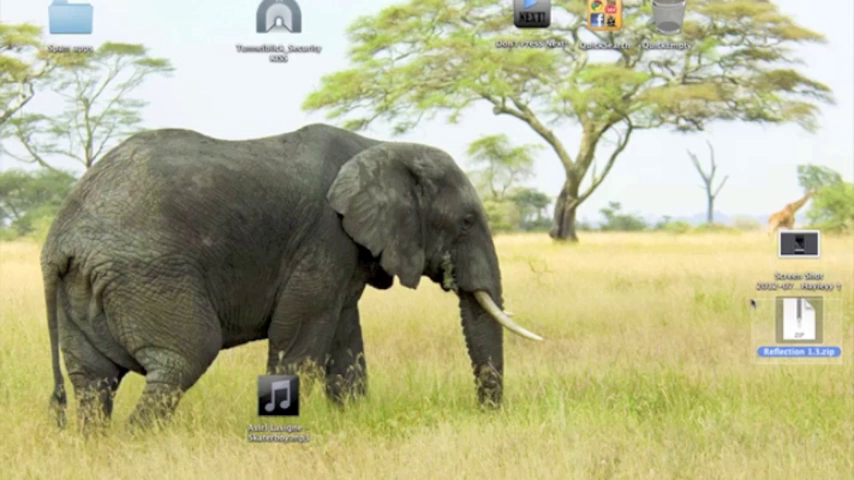
pyautogui.moveTo(751, 303)
pyautogui.mouseDown()
pyautogui.moveTo(751, 296)
pyautogui.moveTo(843, 373)
pyautogui.mouseUp()
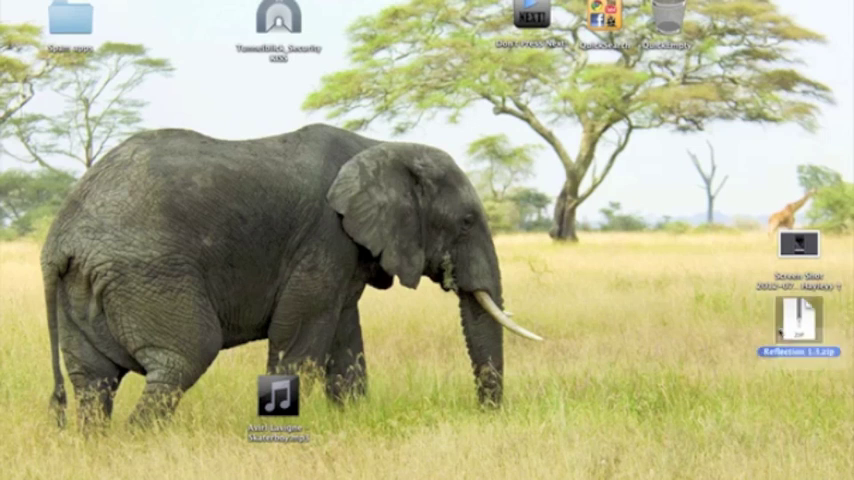
pyautogui.moveTo(785, 344)
pyautogui.mouseDown()
pyautogui.moveTo(741, 296)
pyautogui.moveTo(850, 364)
pyautogui.mouseUp()
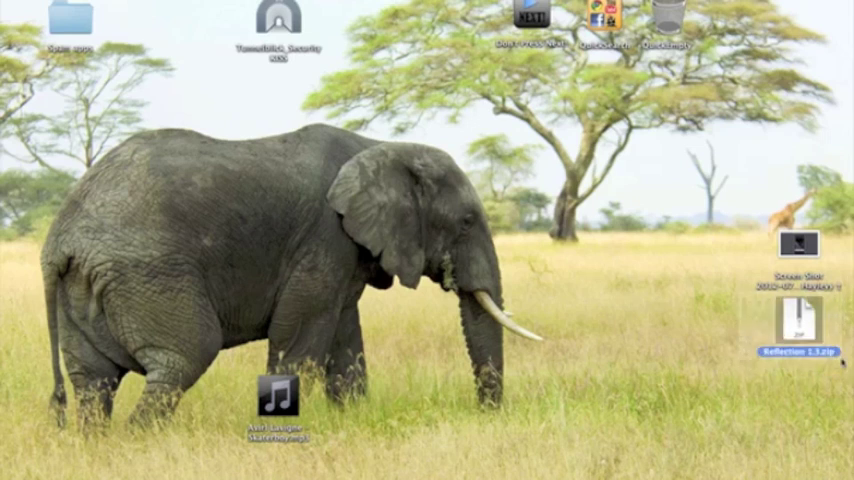
pyautogui.moveTo(848, 364); pyautogui.dragTo(746, 296)
pyautogui.click(746, 296)
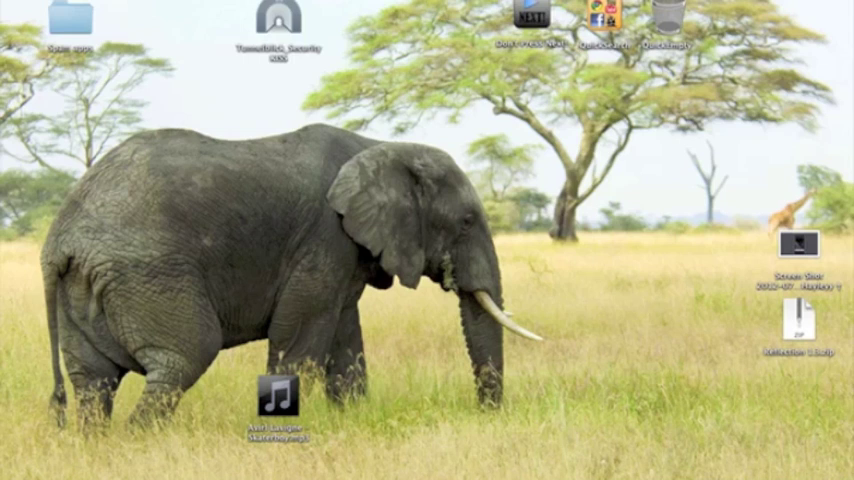
pyautogui.click(615, 0)
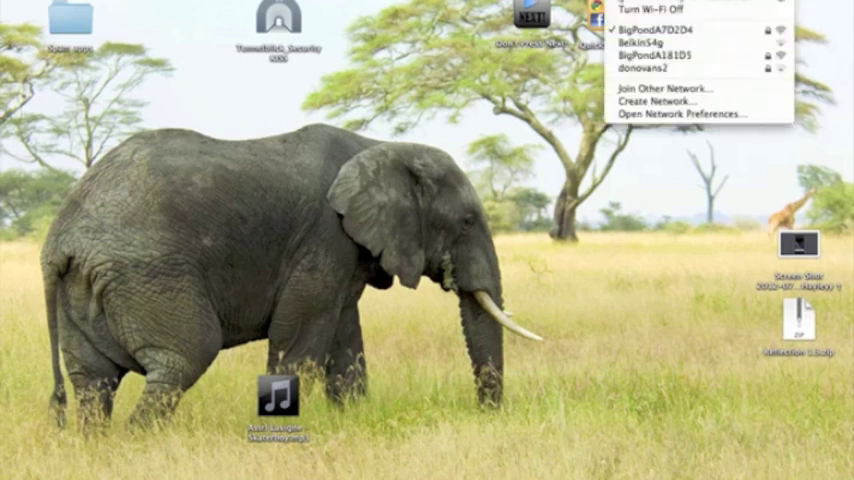
pyautogui.press('Escape')
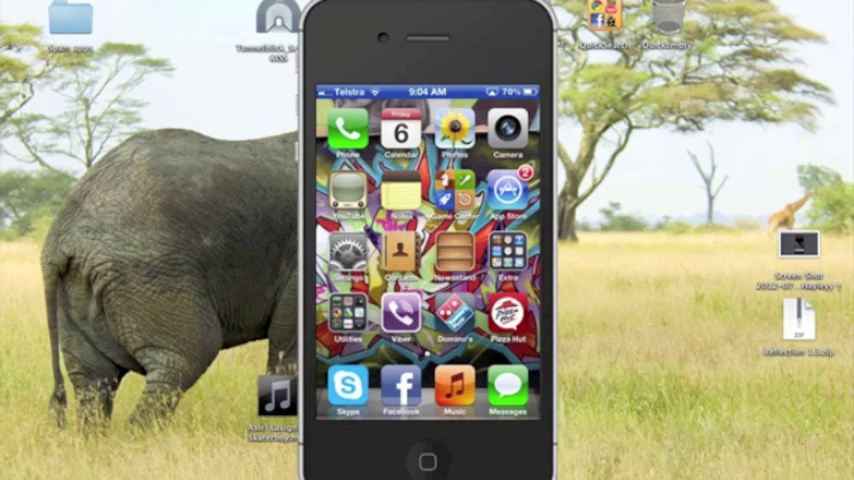
# - Start recording from the mirrored iPhone's device menu, then resize the Reflection phone window
pyautogui.click(150, 2)
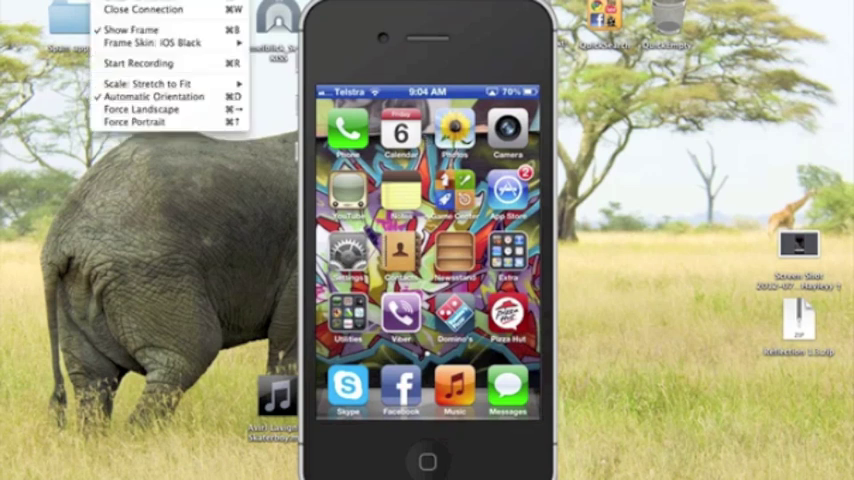
pyautogui.click(165, 64)
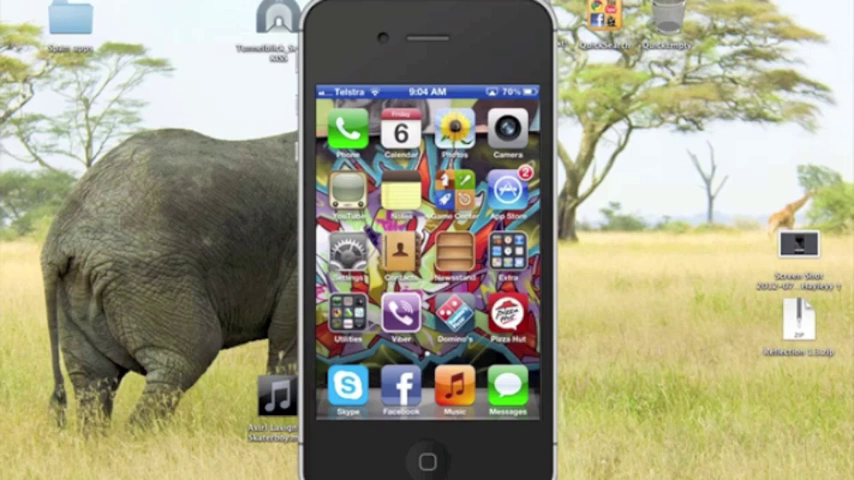
pyautogui.click(100, 1)
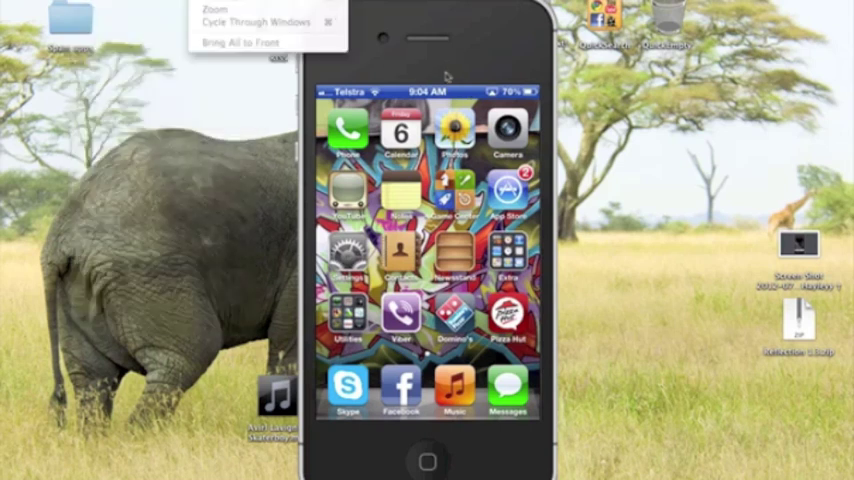
pyautogui.click(300, 52)
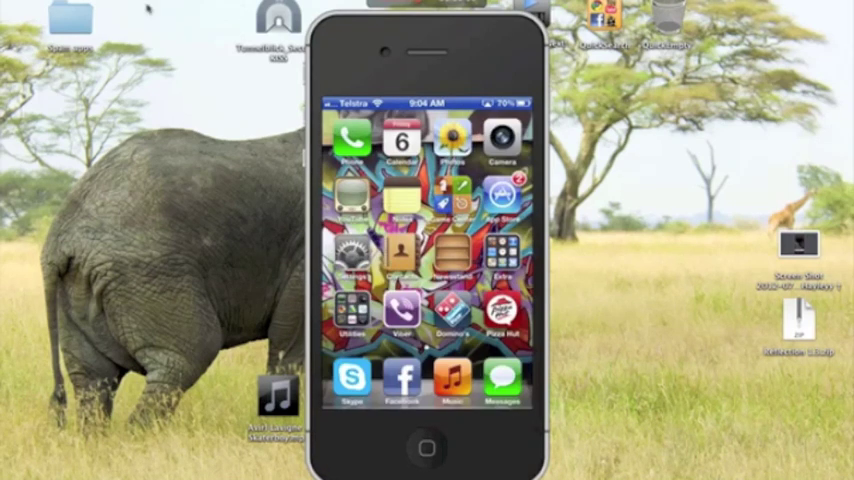
# - Stop recording with Cmd+R and cancel the ReflectionRecording export to the Desktop
pyautogui.press('super+r')
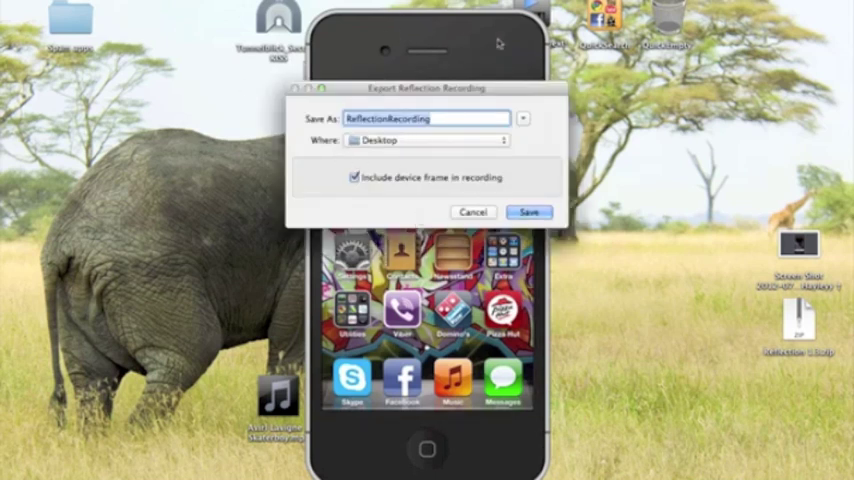
pyautogui.click(469, 212)
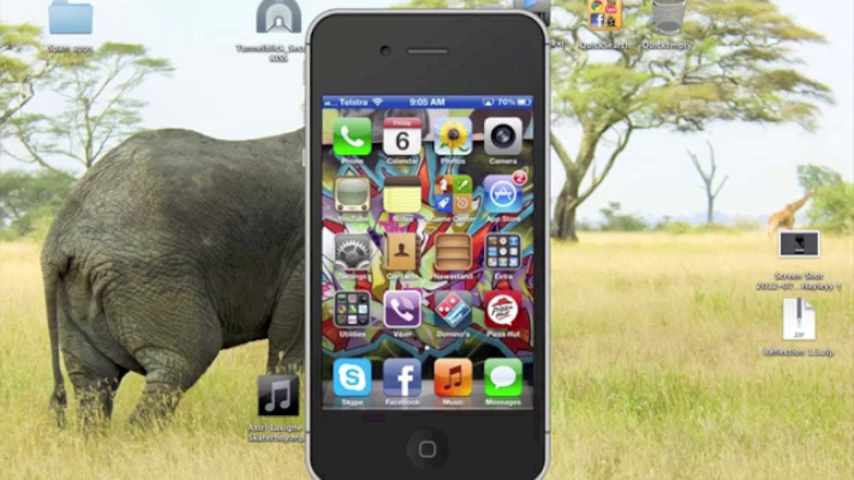